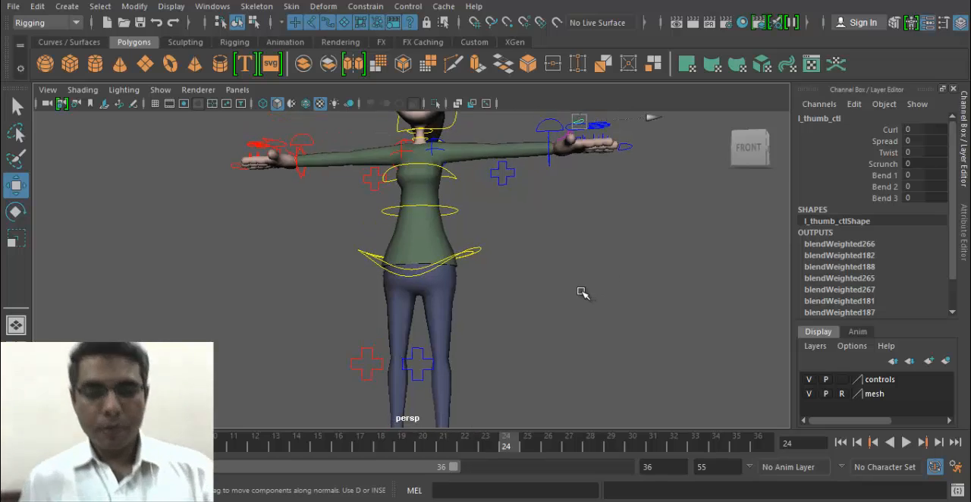
# - Select the left arm's IK control at the wrist and examine its rotate and scale manipulators
pyautogui.keyDown('alt'); pyautogui.moveTo(584, 294); pyautogui.dragTo(539, 314); pyautogui.keyUp('alt')
pyautogui.keyDown('alt'); pyautogui.moveTo(519, 206); pyautogui.dragTo(519, 255, button='middle'); pyautogui.keyUp('alt')
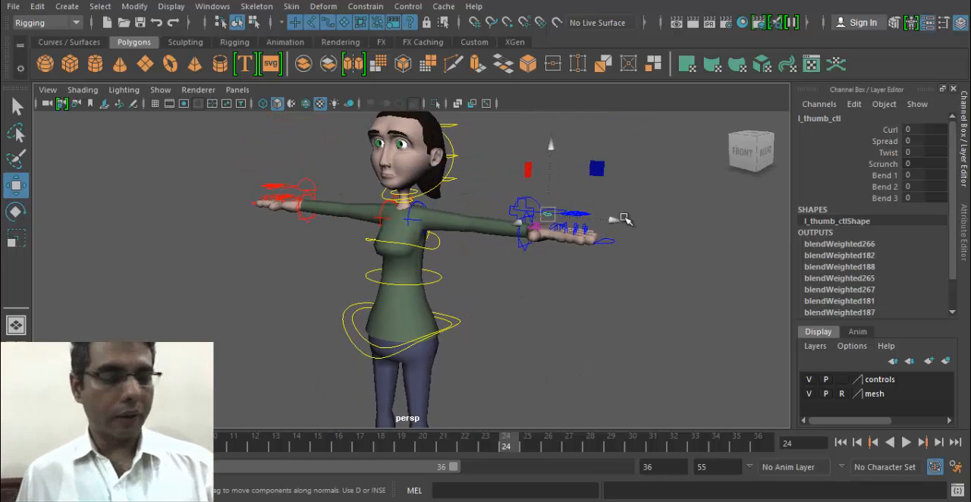
pyautogui.click(524, 244)
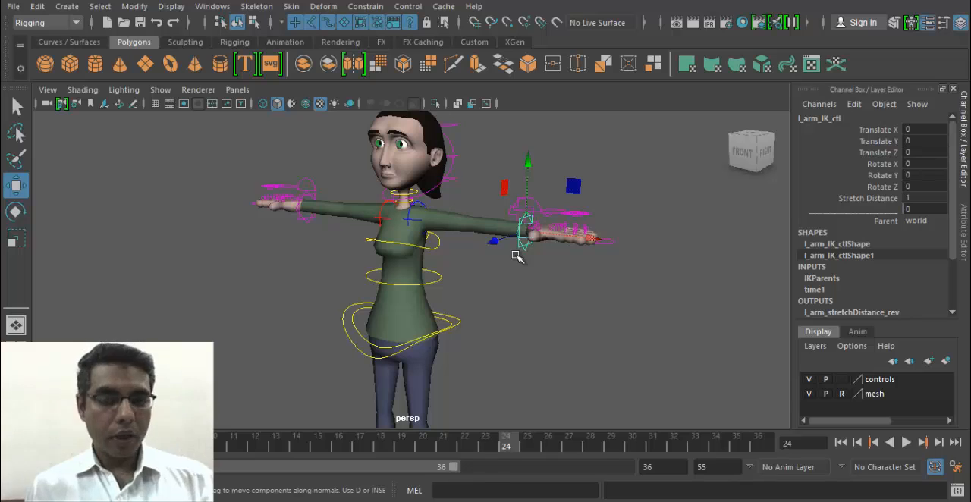
pyautogui.press('e')
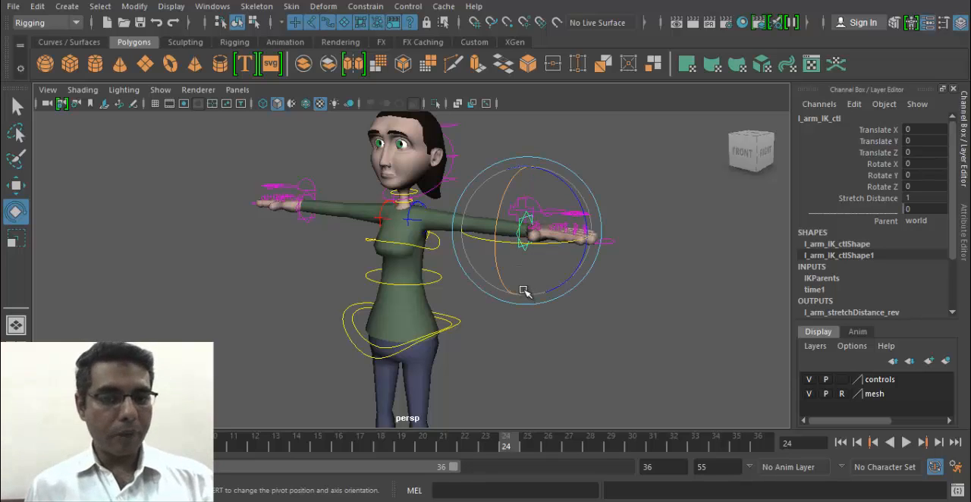
pyautogui.press('r')
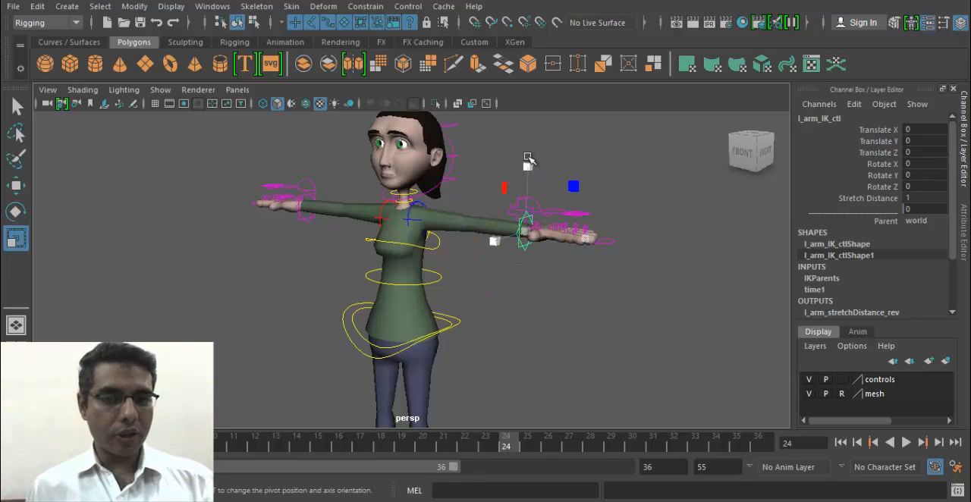
# - Try moving the pole vector control in front of the left knee, and undo the move
pyautogui.keyDown('alt'); pyautogui.moveTo(500, 385); pyautogui.dragTo(507, 266, button='middle'); pyautogui.keyUp('alt')
pyautogui.click(374, 313)
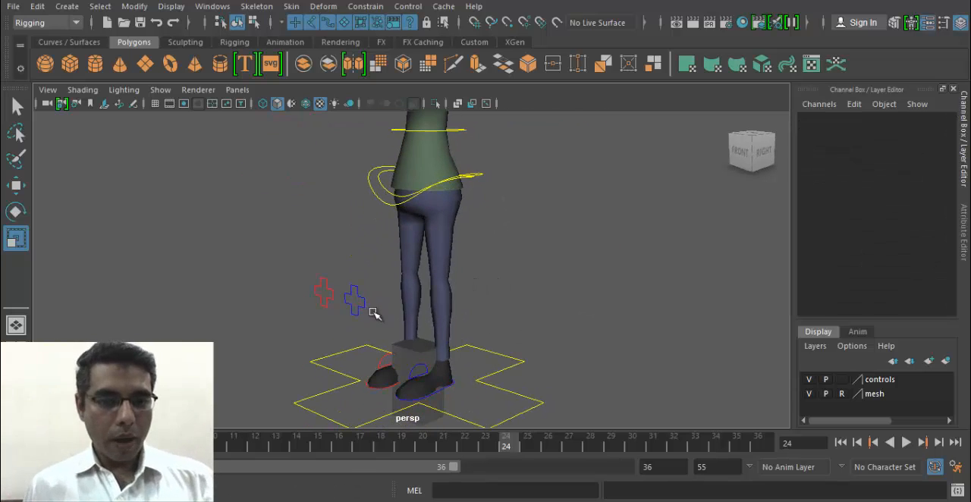
pyautogui.moveTo(352, 283); pyautogui.dragTo(335, 319)
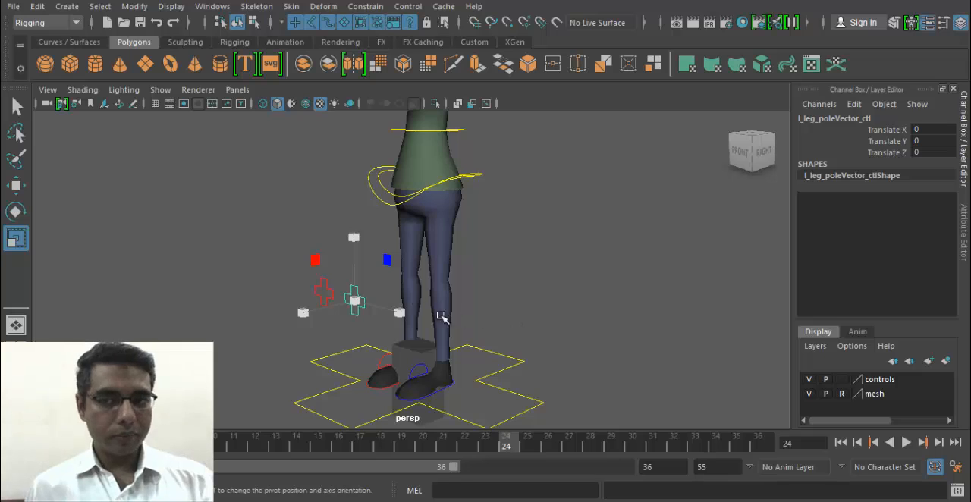
pyautogui.keyDown('alt'); pyautogui.moveTo(400, 302); pyautogui.dragTo(413, 276, button='middle'); pyautogui.keyUp('alt')
pyautogui.keyDown('alt'); pyautogui.moveTo(414, 276); pyautogui.dragTo(334, 297); pyautogui.keyUp('alt')
pyautogui.press('w')
pyautogui.keyDown('alt'); pyautogui.moveTo(333, 297); pyautogui.dragTo(478, 319, button='right'); pyautogui.keyUp('alt')
pyautogui.moveTo(295, 276); pyautogui.dragTo(279, 256)
pyautogui.hotkey('ctrl', 'z')
# - Check whether the left leg's pole vector control can be rotated or scaled
pyautogui.keyDown('alt'); pyautogui.moveTo(418, 314); pyautogui.dragTo(462, 320); pyautogui.keyUp('alt')
pyautogui.press('e')
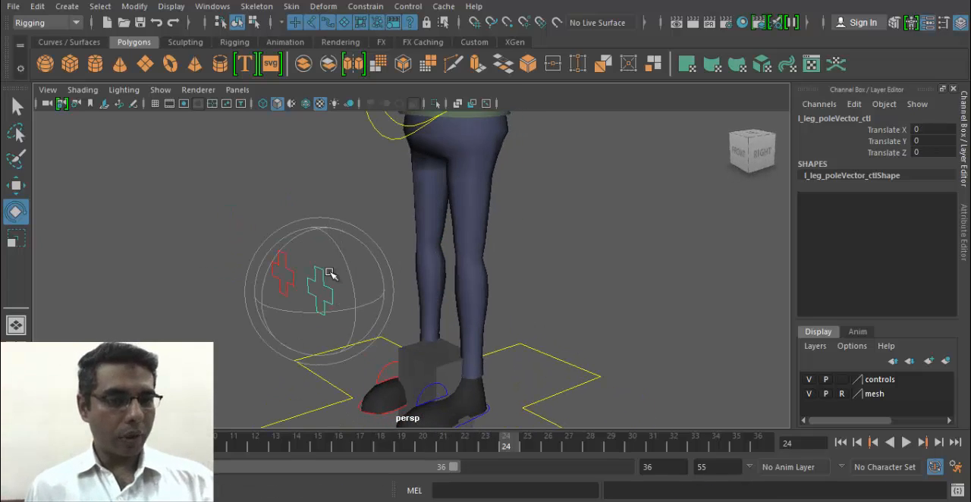
pyautogui.press('r')
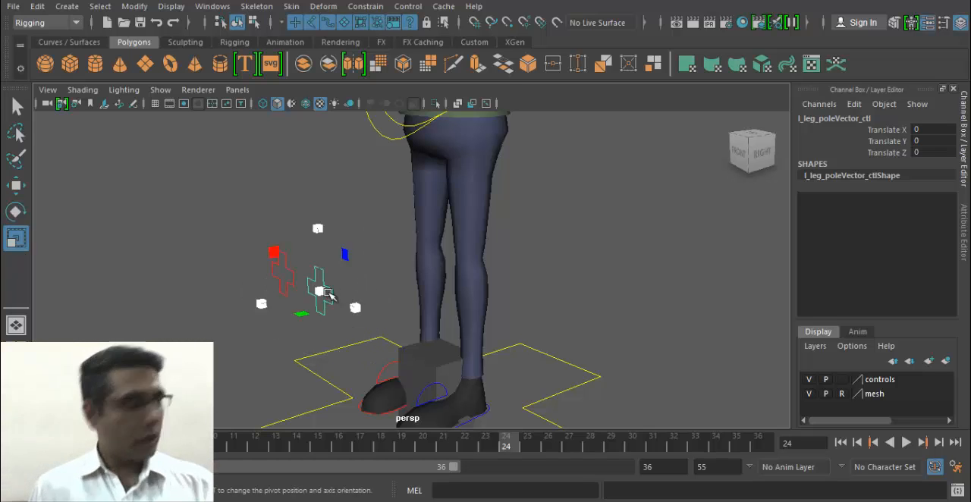
pyautogui.keyDown('alt'); pyautogui.moveTo(325, 297); pyautogui.dragTo(403, 341); pyautogui.keyUp('alt')
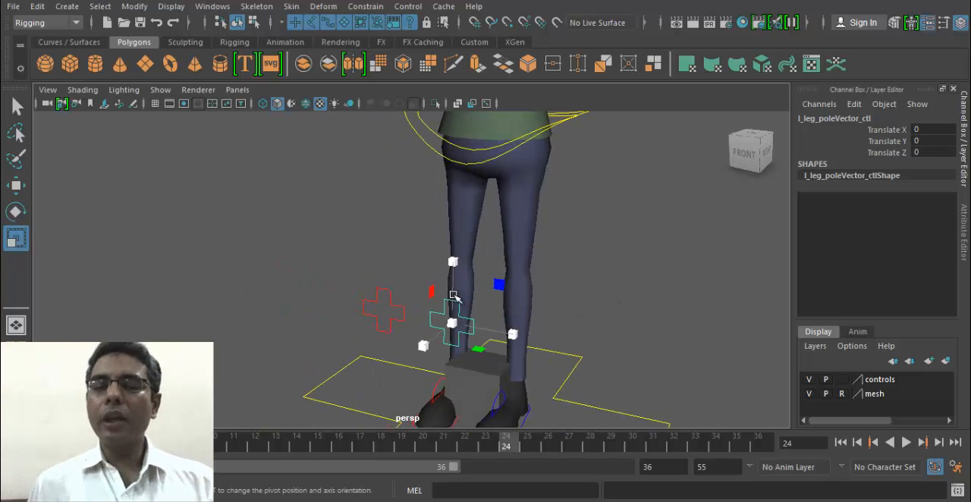
pyautogui.press('e')
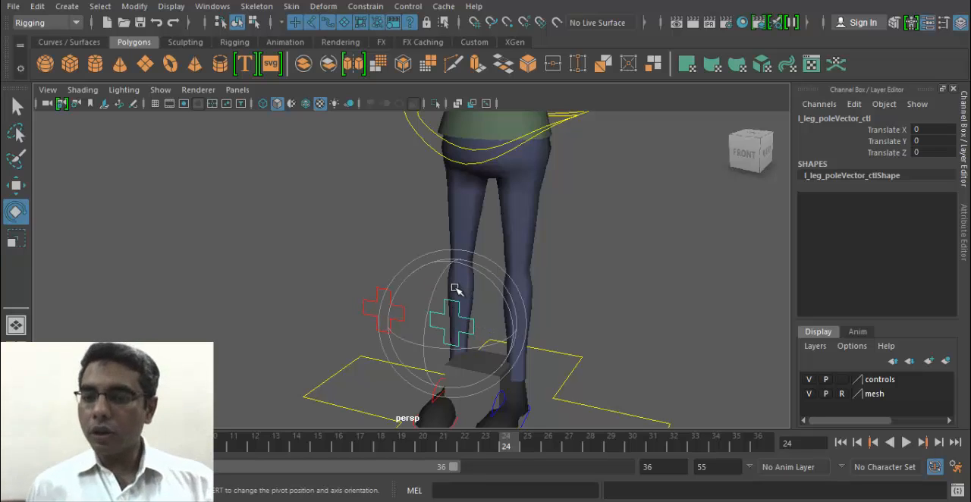
pyautogui.press('r')
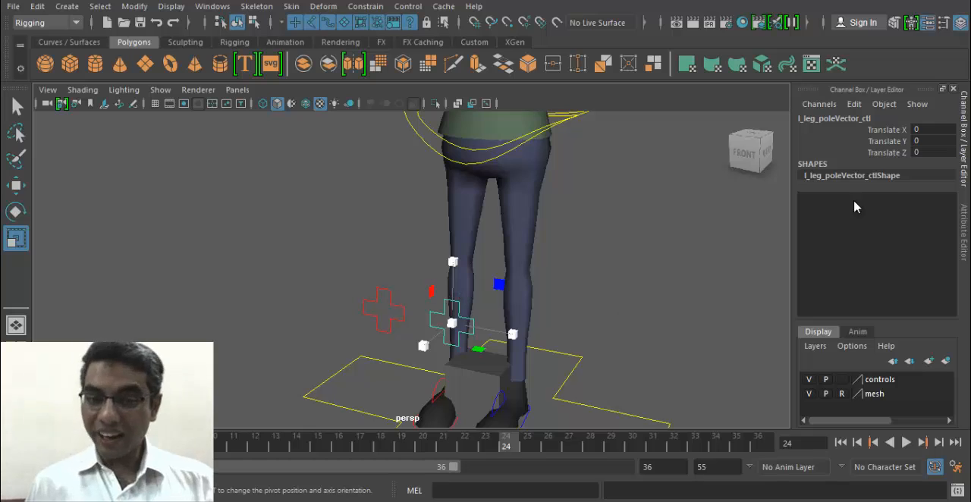
# - Set a keyframe at frame 24 on the translation channels of the left leg's pole vector control
pyautogui.press('w')
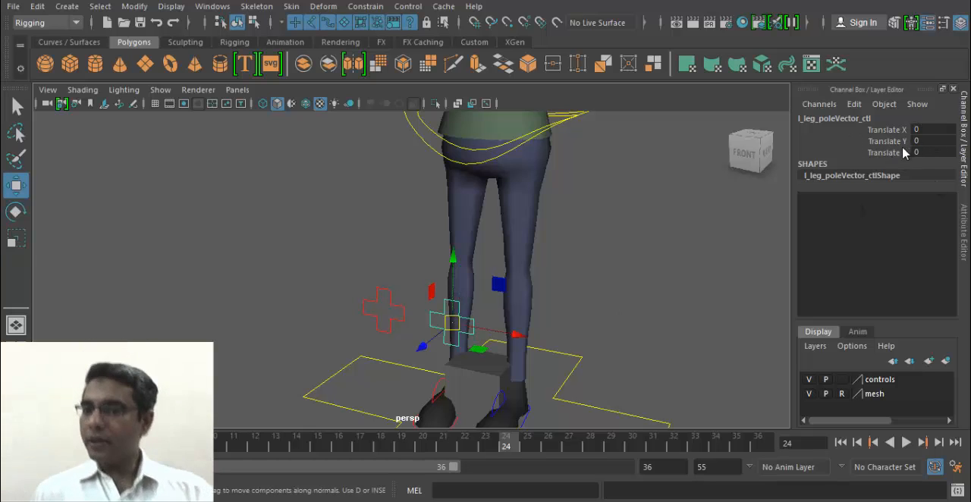
pyautogui.moveTo(892, 130); pyautogui.dragTo(894, 159)
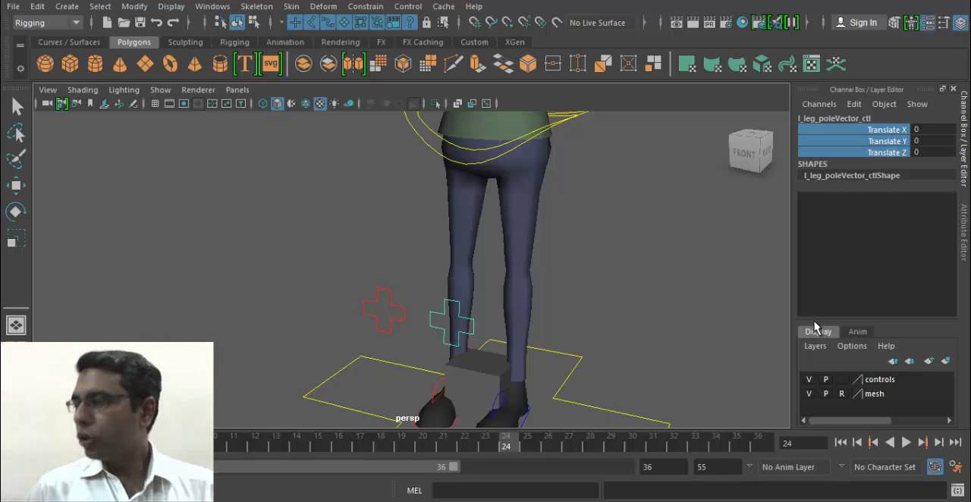
pyautogui.press('s')
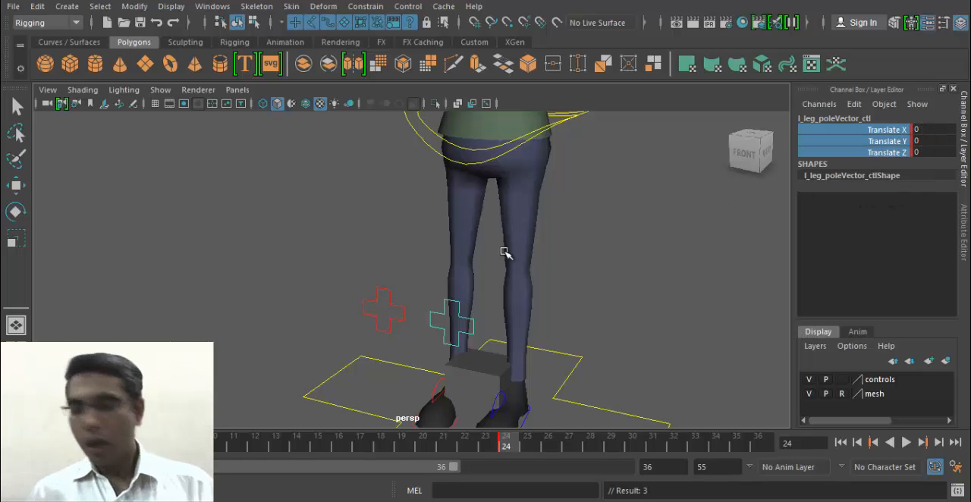
# - Select the left foot's IK control and set a keyframe on its channels at frame 24
pyautogui.keyDown('alt'); pyautogui.moveTo(513, 258); pyautogui.dragTo(513, 198, button='middle'); pyautogui.keyUp('alt')
pyautogui.click(519, 345)
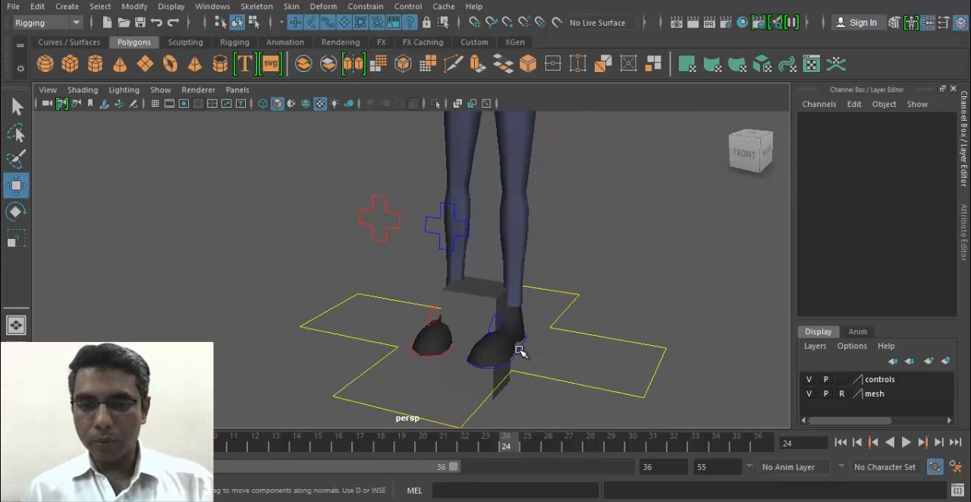
pyautogui.click(521, 344)
pyautogui.press('s')
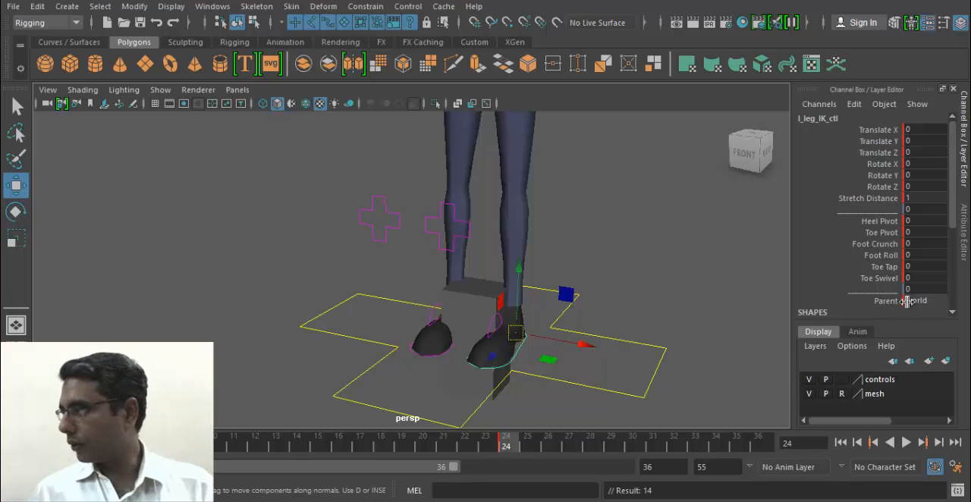
# - Review the left foot control's transform channels, Stretch Distance, and the foot attributes from Heel Pivot to Toe Swivel
pyautogui.moveTo(891, 130); pyautogui.dragTo(886, 187)
pyautogui.click(886, 199)
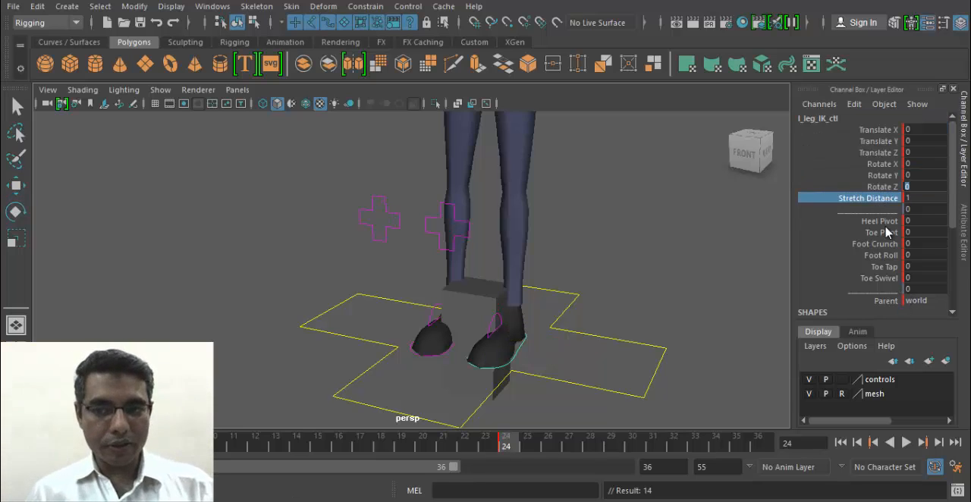
pyautogui.moveTo(881, 221); pyautogui.dragTo(891, 279)
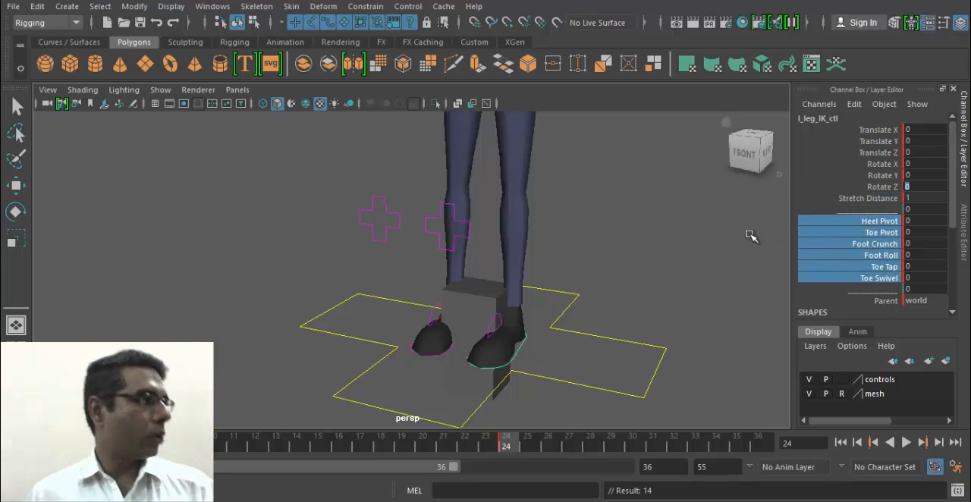
# - Lift the left foot's IK control off the ground and move it forward so the knee bends
pyautogui.click(470, 236)
pyautogui.press('w')
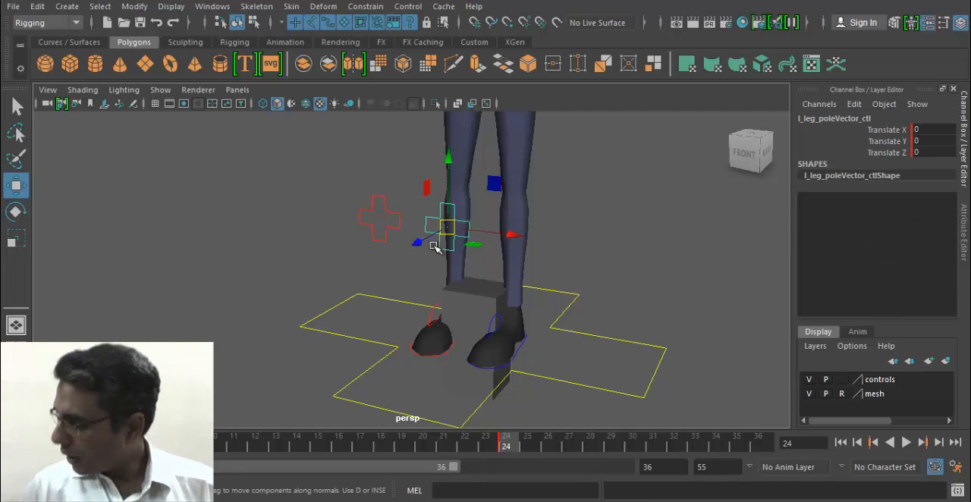
pyautogui.keyDown('alt'); pyautogui.moveTo(512, 239); pyautogui.dragTo(422, 245); pyautogui.keyUp('alt')
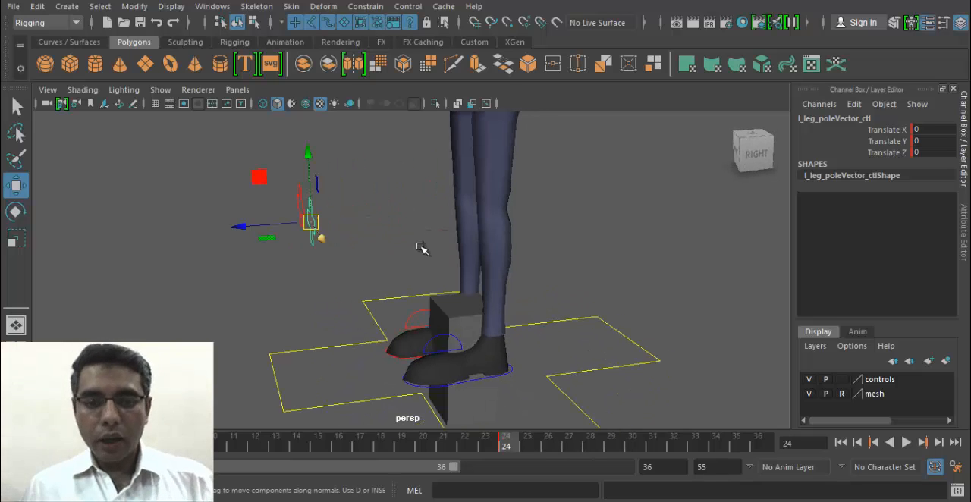
pyautogui.click(502, 360)
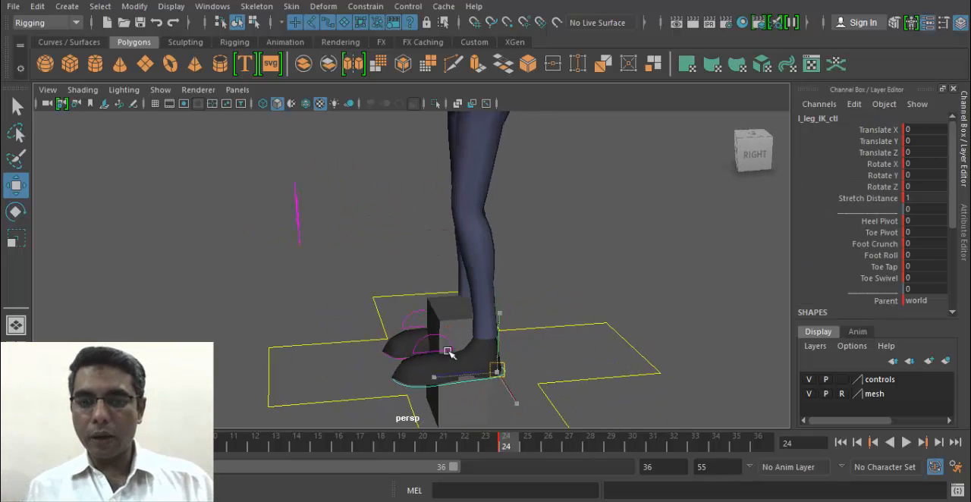
pyautogui.moveTo(503, 364); pyautogui.dragTo(472, 260)
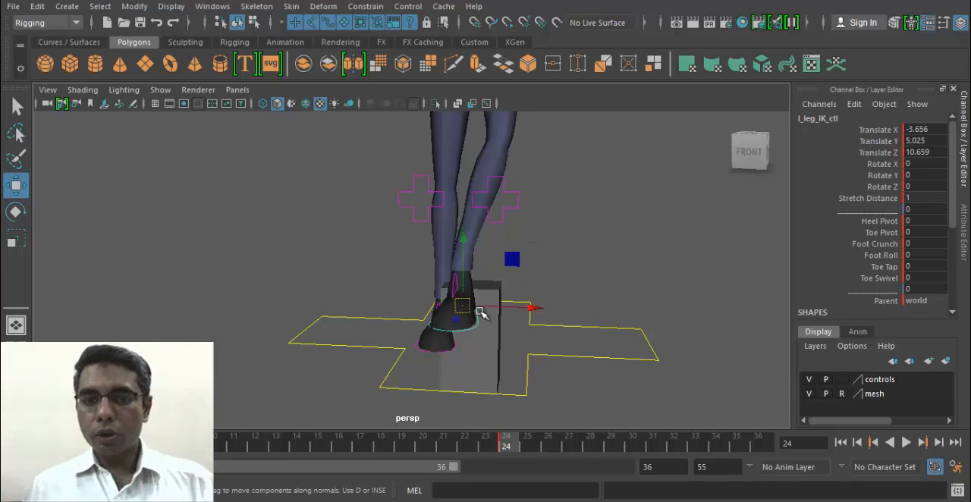
pyautogui.moveTo(513, 309); pyautogui.dragTo(503, 311)
# - Move the left leg's pole vector control outward to about X 11.053, Y 3.941, Z 2.805 to swing the knee sideways
pyautogui.click(482, 207)
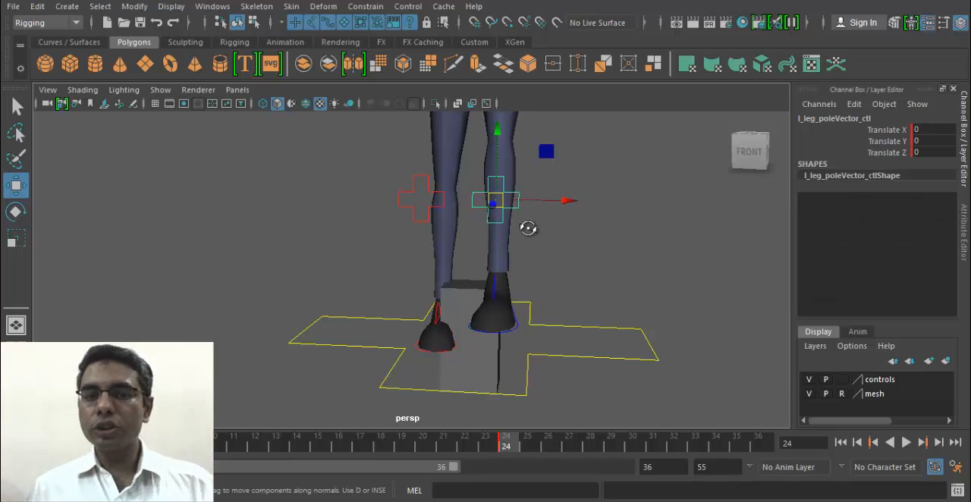
pyautogui.keyDown('alt'); pyautogui.moveTo(526, 227); pyautogui.dragTo(494, 221); pyautogui.keyUp('alt')
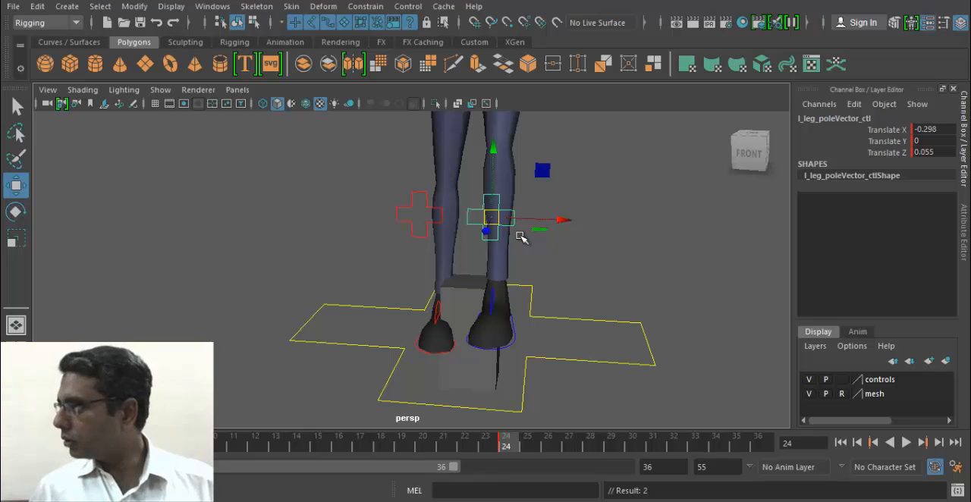
pyautogui.keyDown('alt'); pyautogui.moveTo(522, 235); pyautogui.dragTo(418, 211); pyautogui.keyUp('alt')
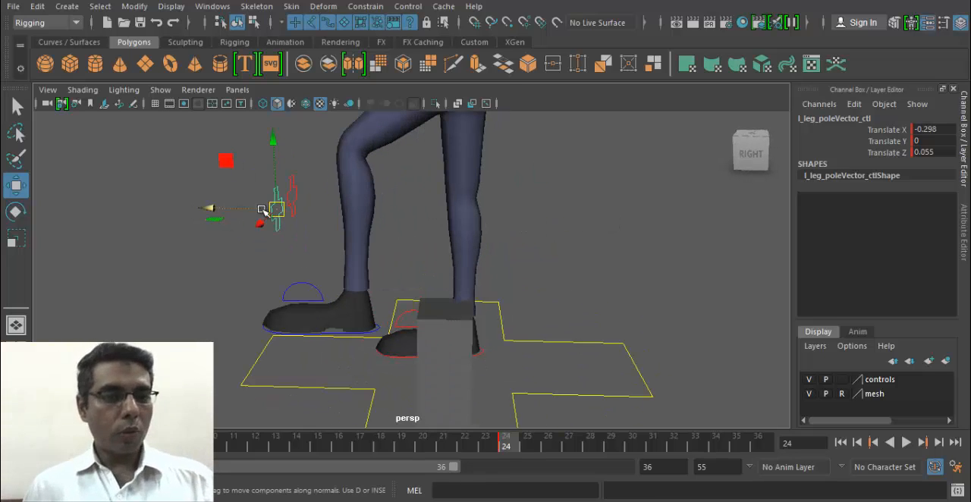
pyautogui.moveTo(270, 212); pyautogui.dragTo(237, 170)
pyautogui.keyDown('alt'); pyautogui.moveTo(252, 227); pyautogui.dragTo(440, 202); pyautogui.keyUp('alt')
pyautogui.keyDown('alt'); pyautogui.moveTo(580, 151); pyautogui.dragTo(538, 247, button='middle'); pyautogui.keyUp('alt')
pyautogui.moveTo(538, 246)
pyautogui.mouseDown()
pyautogui.moveTo(513, 258)
pyautogui.moveTo(644, 347)
pyautogui.moveTo(513, 232)
pyautogui.moveTo(310, 278)
pyautogui.moveTo(602, 288)
pyautogui.moveTo(524, 128)
pyautogui.moveTo(510, 314)
pyautogui.moveTo(520, 147)
pyautogui.moveTo(523, 251)
pyautogui.moveTo(536, 246)
pyautogui.mouseUp()
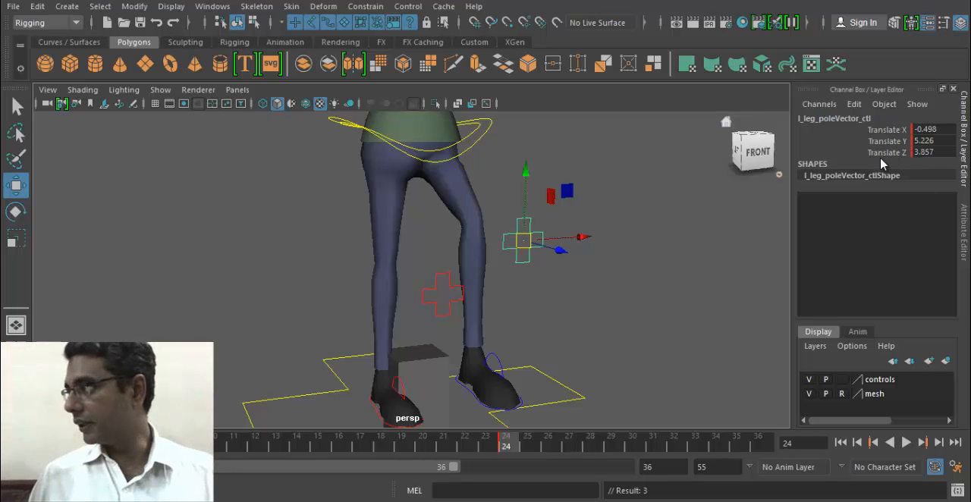
pyautogui.moveTo(529, 241); pyautogui.dragTo(538, 244)
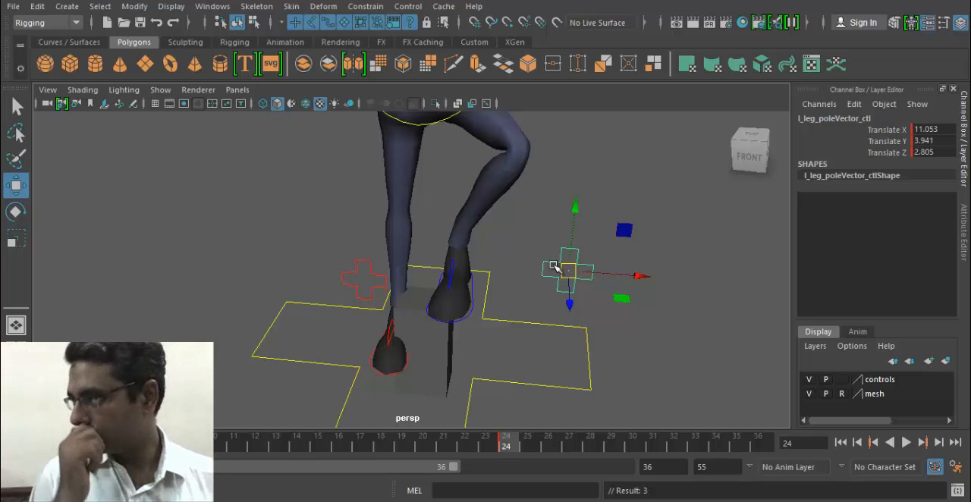
# - Compare the rotate and scale manipulators on the displaced left knee pole vector control
pyautogui.press('e')
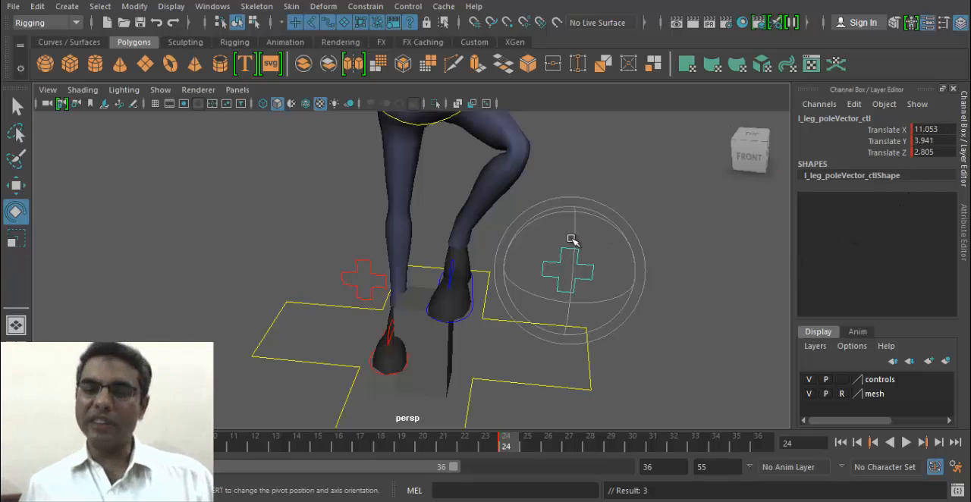
pyautogui.press('r')
pyautogui.press('e')
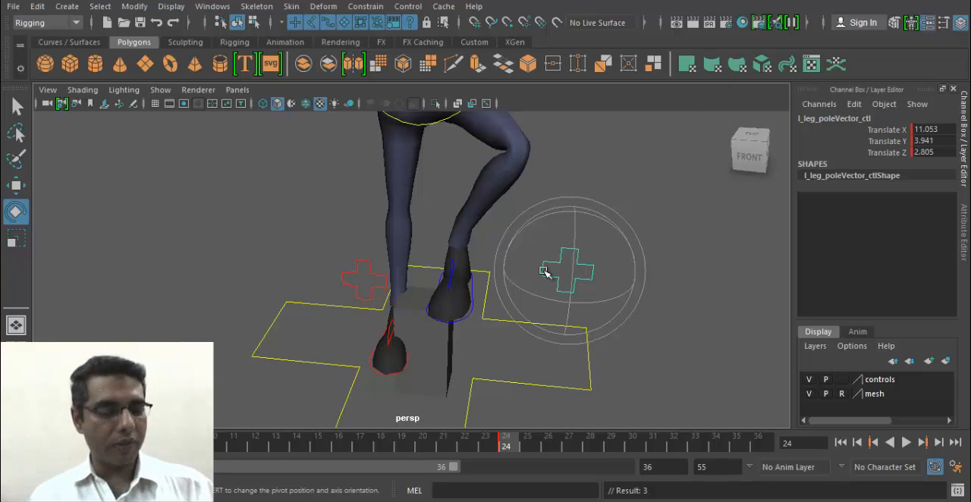
pyautogui.keyDown('alt'); pyautogui.moveTo(546, 271); pyautogui.dragTo(510, 274); pyautogui.keyUp('alt')
# - Set Translate X, Y and Z of the left leg's pole vector control to 0
pyautogui.moveTo(940, 129); pyautogui.dragTo(943, 153)
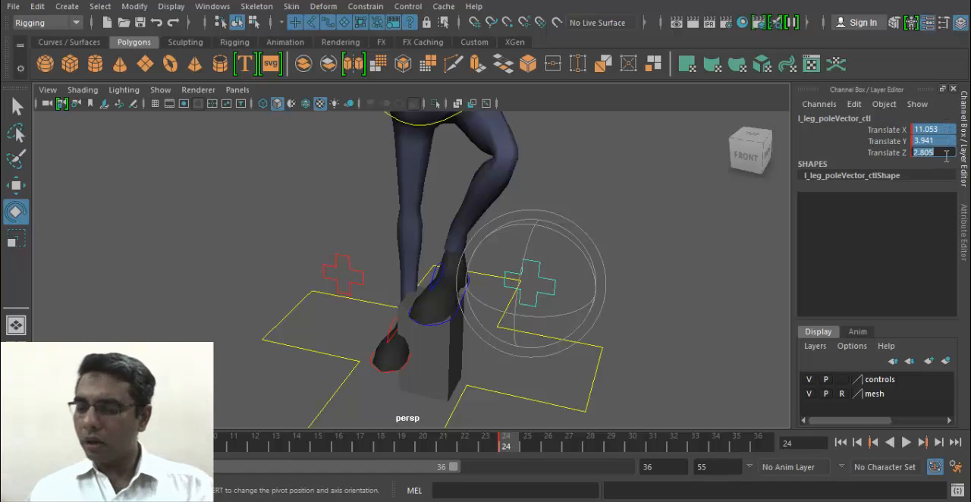
pyautogui.write('0')
pyautogui.press('Return')
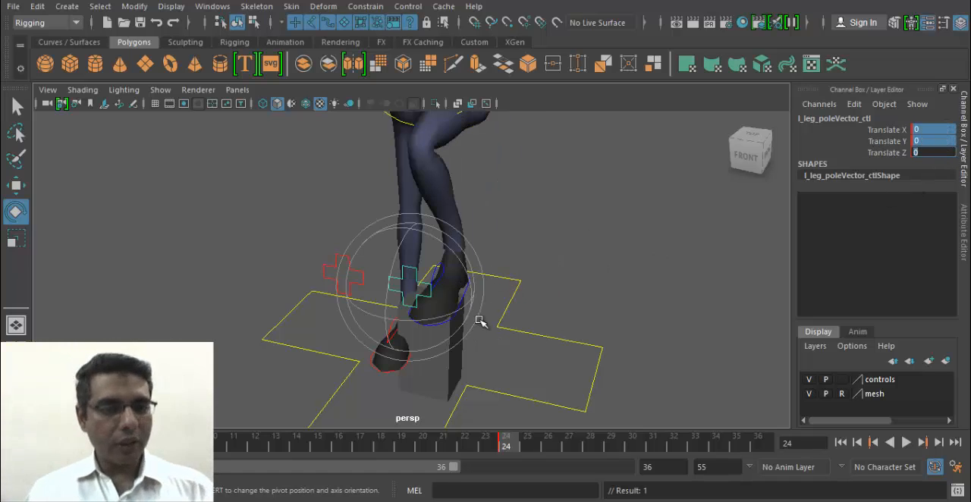
# - Reset the left foot's IK control by setting its Translate X, Y and Z to 0
pyautogui.keyDown('alt'); pyautogui.moveTo(483, 323); pyautogui.dragTo(472, 298); pyautogui.keyUp('alt')
pyautogui.press('q')
pyautogui.click(451, 300)
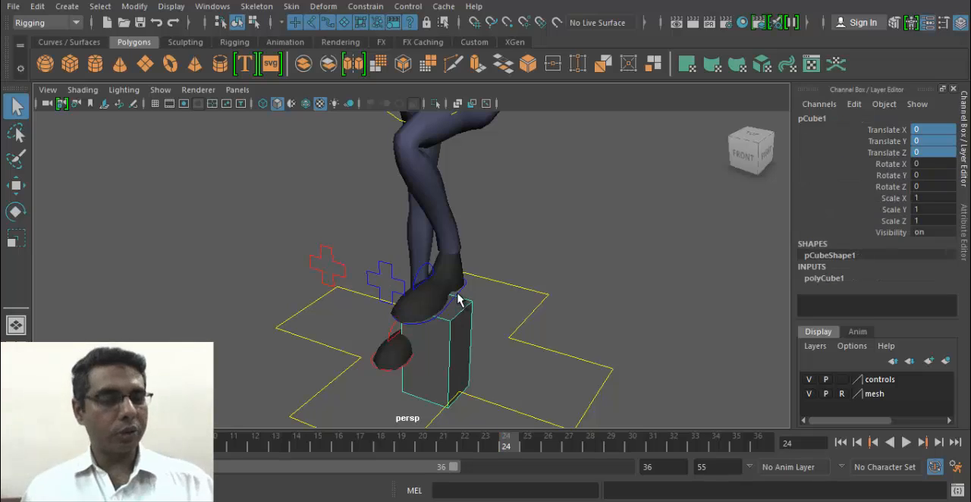
pyautogui.click(461, 294)
pyautogui.moveTo(917, 140); pyautogui.dragTo(916, 155)
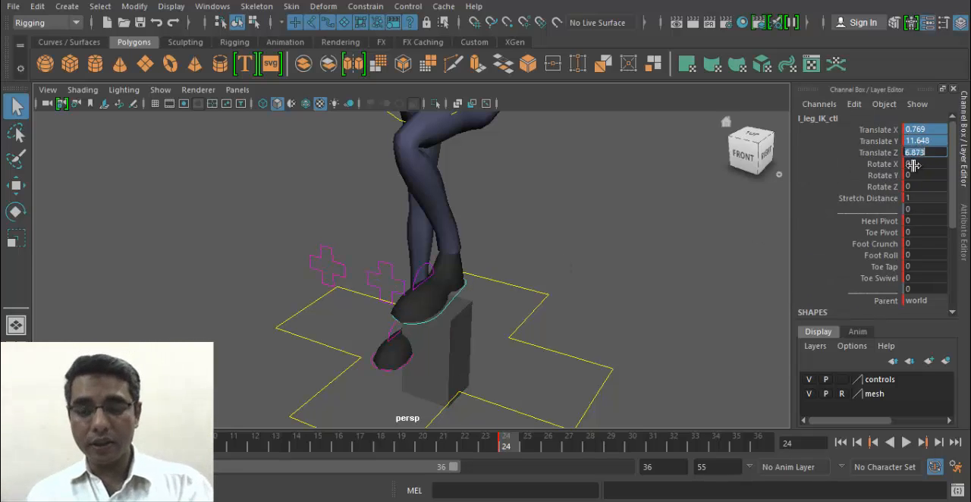
pyautogui.write('0')
pyautogui.press('Return')
pyautogui.keyDown('alt'); pyautogui.moveTo(489, 310); pyautogui.dragTo(493, 322, button='middle'); pyautogui.keyUp('alt')
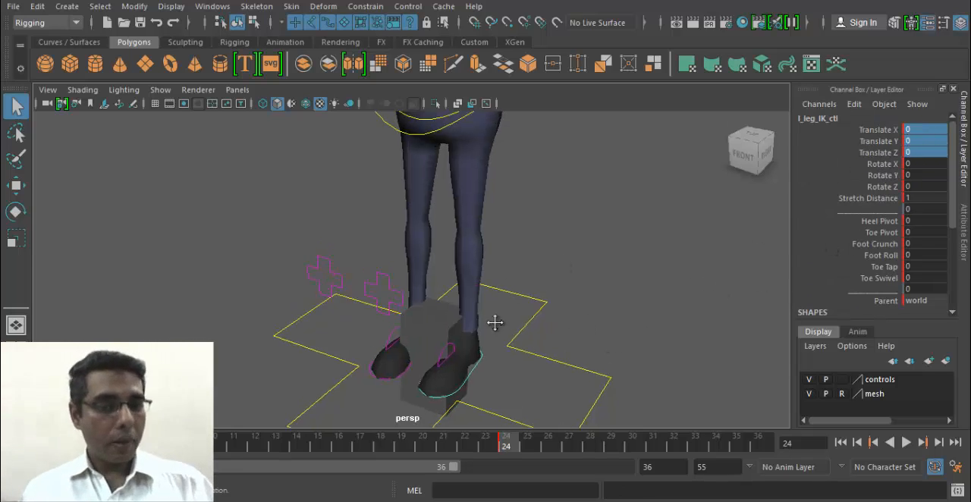
pyautogui.keyDown('alt'); pyautogui.moveTo(493, 322); pyautogui.dragTo(422, 342, button='right'); pyautogui.keyUp('alt')
pyautogui.keyDown('alt'); pyautogui.moveTo(422, 342); pyautogui.dragTo(475, 324); pyautogui.keyUp('alt')
pyautogui.keyDown('alt'); pyautogui.moveTo(502, 216); pyautogui.dragTo(508, 311, button='middle'); pyautogui.keyUp('alt')
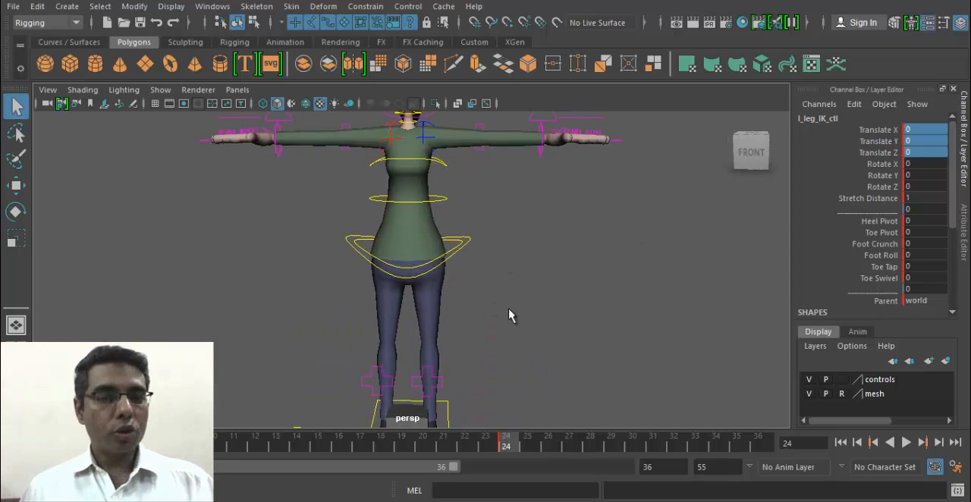
# - Try moving and rotating the waist-level spine IK control, undoing each change, and check its scale manipulator
pyautogui.keyDown('alt'); pyautogui.moveTo(508, 311); pyautogui.dragTo(459, 330); pyautogui.keyUp('alt')
pyautogui.keyDown('alt'); pyautogui.moveTo(529, 203); pyautogui.dragTo(509, 226, button='middle'); pyautogui.keyUp('alt')
pyautogui.click(458, 227)
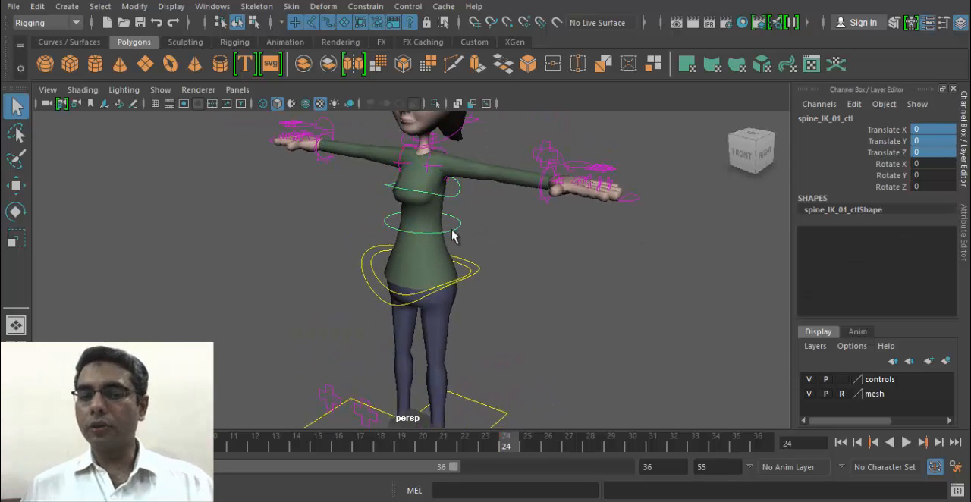
pyautogui.press('w')
pyautogui.keyDown('alt'); pyautogui.moveTo(464, 303); pyautogui.dragTo(436, 267); pyautogui.keyUp('alt')
pyautogui.hotkey('ctrl', 'z')
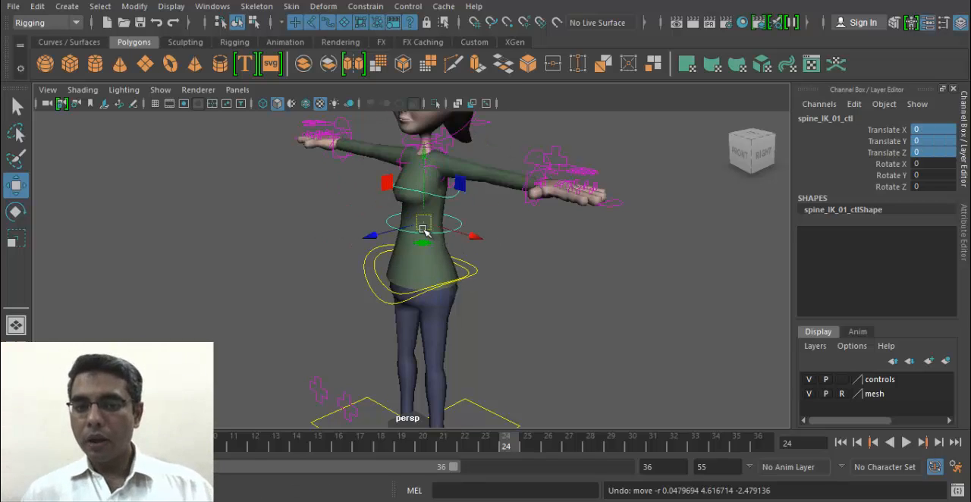
pyautogui.press('e')
pyautogui.hotkey('ctrl', 'z')
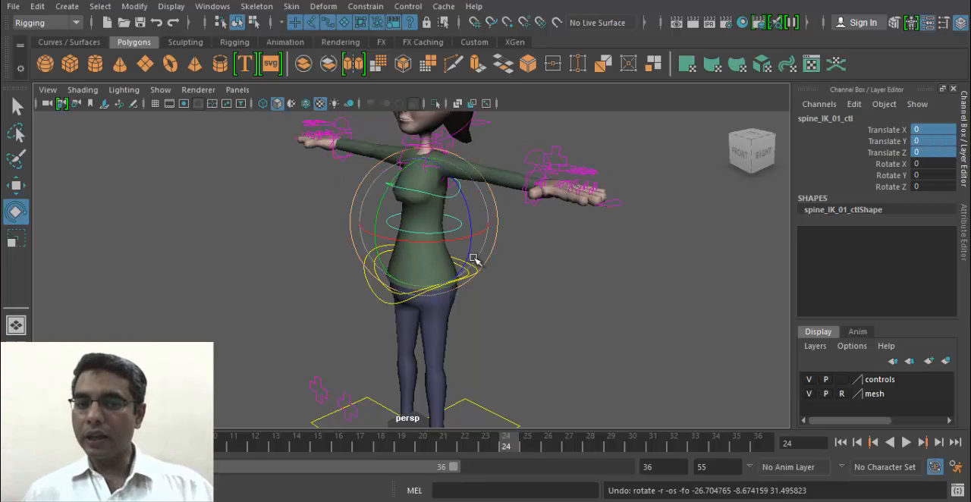
pyautogui.press('r')
pyautogui.keyDown('alt'); pyautogui.moveTo(473, 256); pyautogui.dragTo(468, 305); pyautogui.keyUp('alt')
pyautogui.press('q')
# - Select the hips control and compare its move and scale manipulators
pyautogui.click(446, 289)
pyautogui.keyDown('alt'); pyautogui.moveTo(468, 293); pyautogui.dragTo(570, 315, button='right'); pyautogui.keyUp('alt')
pyautogui.press('w')
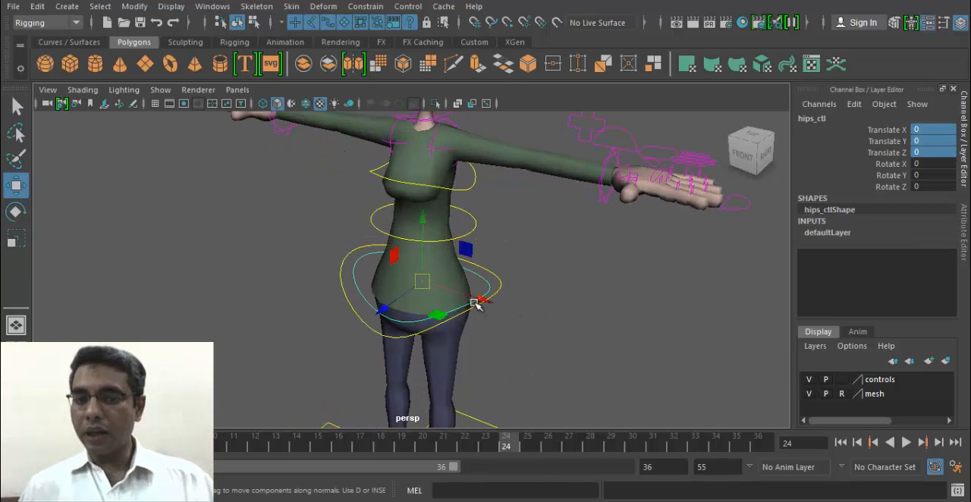
pyautogui.press('r')
pyautogui.keyDown('alt'); pyautogui.moveTo(475, 296); pyautogui.dragTo(375, 256); pyautogui.keyUp('alt')
# - Select the right arm's IK control at the wrist and compare its move and rotate manipulators
pyautogui.click(301, 163)
pyautogui.press('w')
pyautogui.press('e')
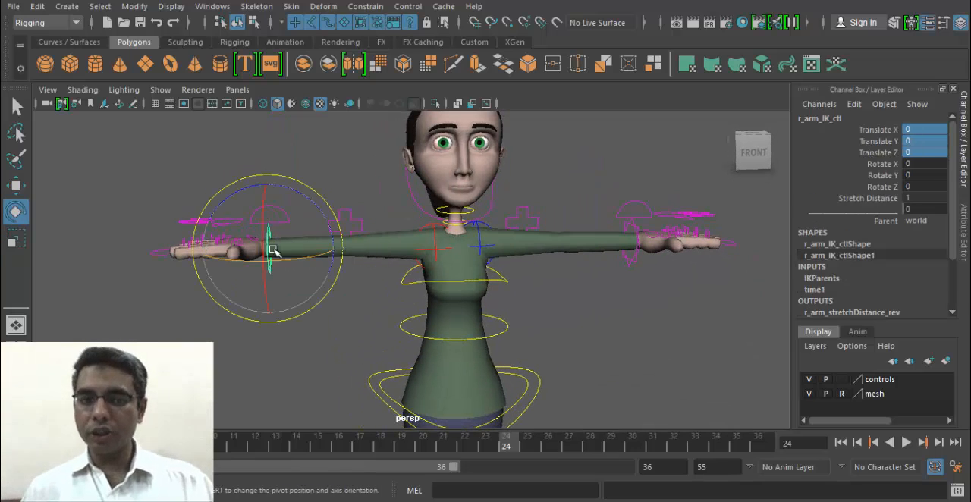
pyautogui.keyDown('alt'); pyautogui.moveTo(258, 255); pyautogui.dragTo(176, 288); pyautogui.keyUp('alt')
# - Check the right hand's IKFK control with the move, rotate and scale manipulators and highlight its five finger IKFK Blend channels
pyautogui.press('q')
pyautogui.click(168, 289)
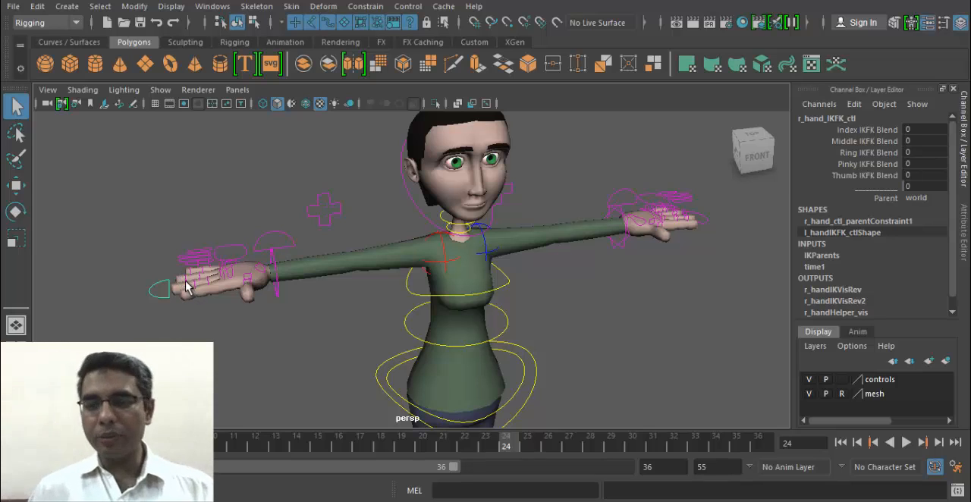
pyautogui.press('w')
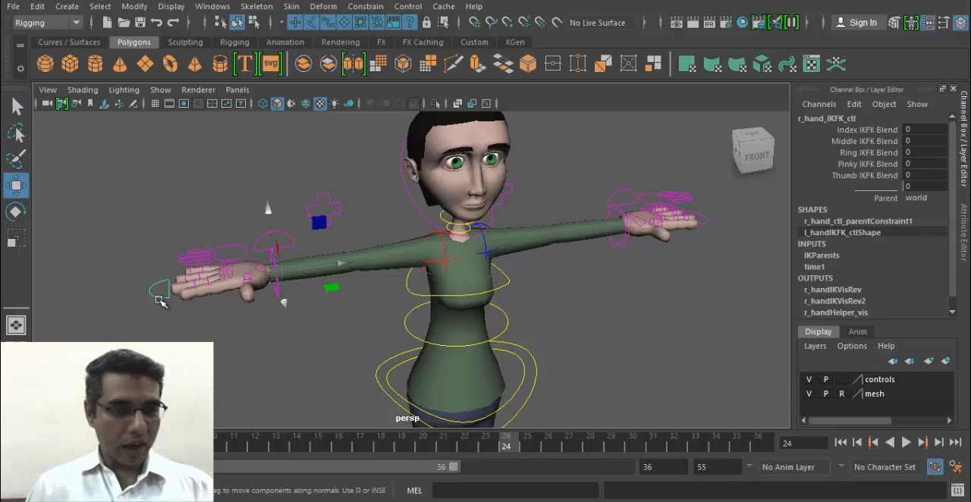
pyautogui.press('e')
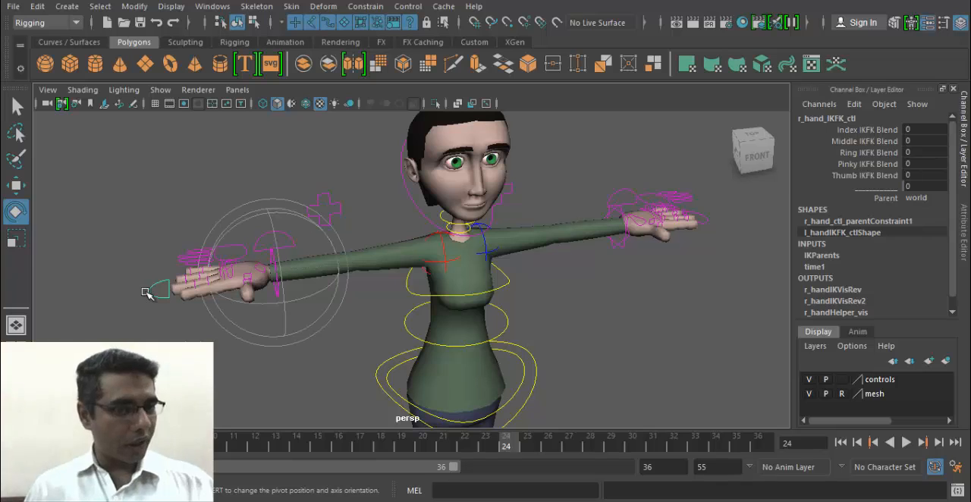
pyautogui.press('r')
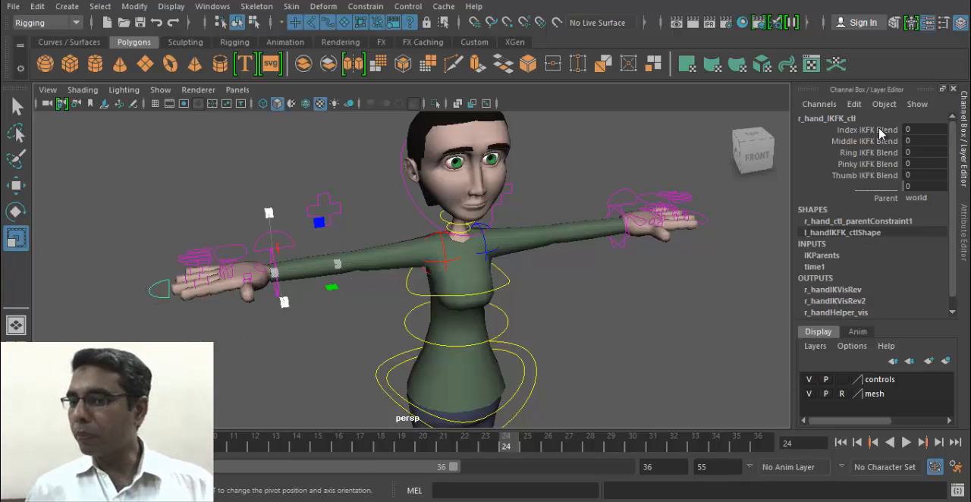
pyautogui.moveTo(879, 130); pyautogui.dragTo(883, 184)
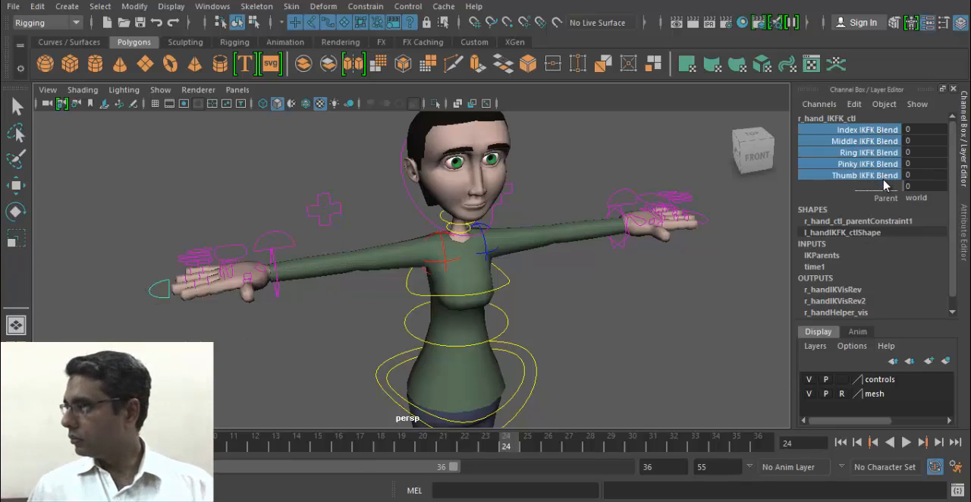
# - Select the right arm's IKFK control above the wrist and check its move, rotate and scale manipulators
pyautogui.click(283, 230)
pyautogui.click(278, 241)
pyautogui.press('w')
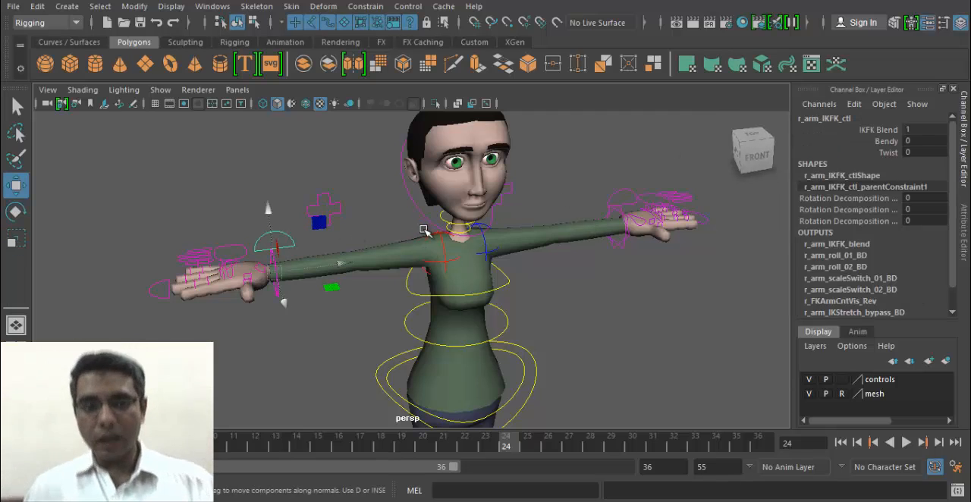
pyautogui.press('e')
pyautogui.press('r')
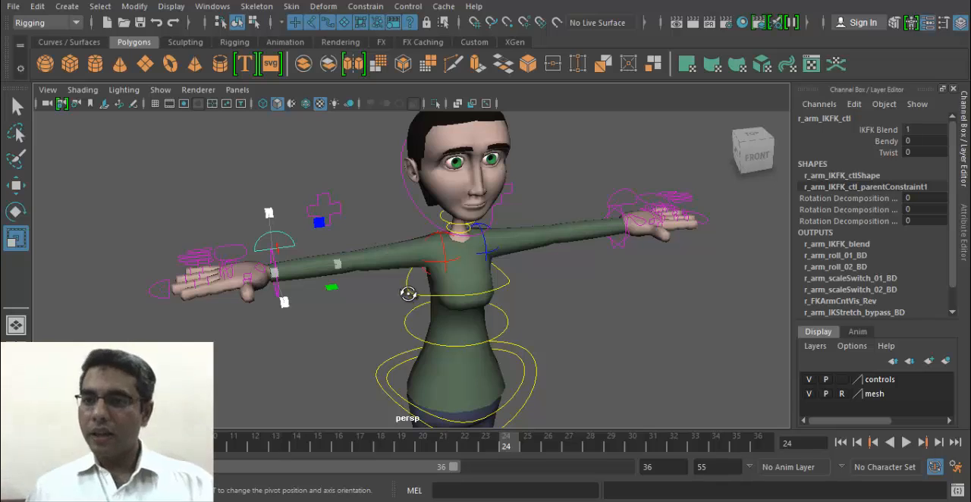
# - Try different Bendy values on the right arm's IKFK control and leave Bendy at 2
pyautogui.keyDown('alt'); pyautogui.moveTo(402, 289); pyautogui.dragTo(304, 300); pyautogui.keyUp('alt')
pyautogui.keyDown('alt'); pyautogui.moveTo(304, 300); pyautogui.dragTo(343, 339, button='right'); pyautogui.keyUp('alt')
pyautogui.keyDown('alt'); pyautogui.moveTo(343, 339); pyautogui.dragTo(373, 352); pyautogui.keyUp('alt')
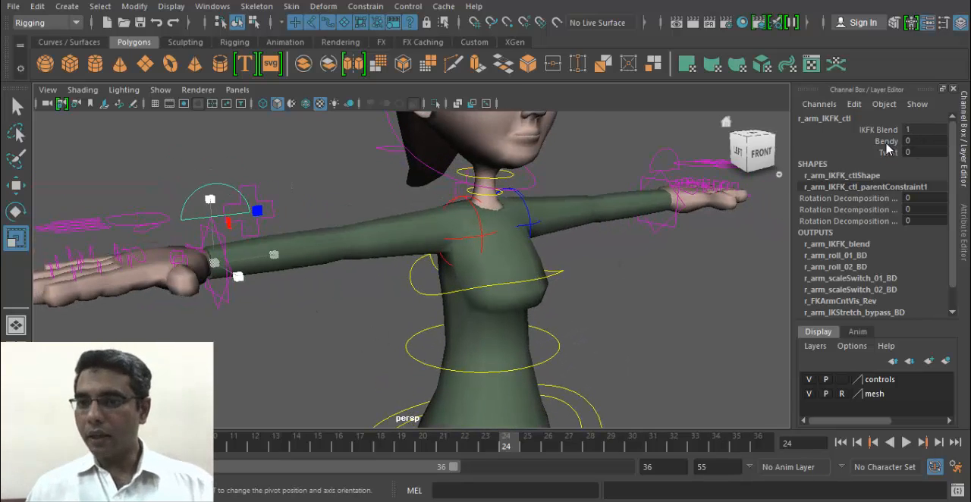
pyautogui.click(885, 141)
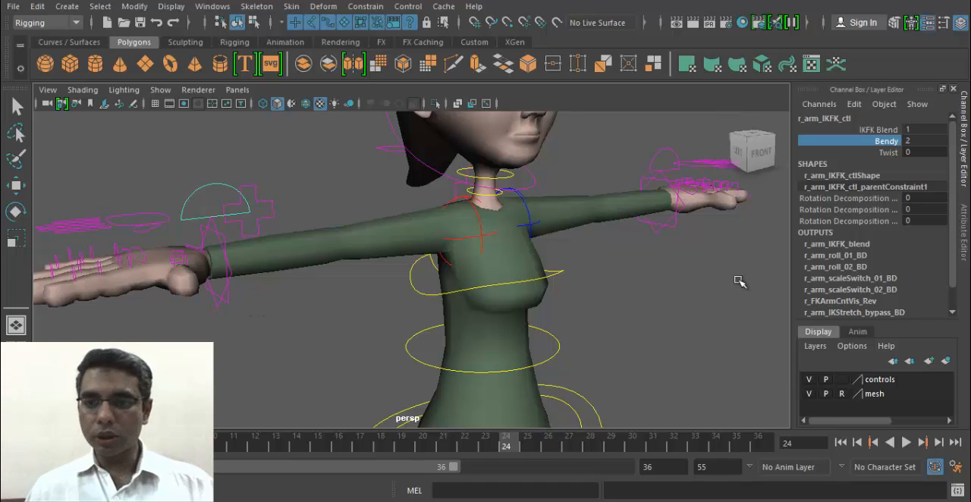
pyautogui.moveTo(342, 319); pyautogui.dragTo(217, 323, button='middle')
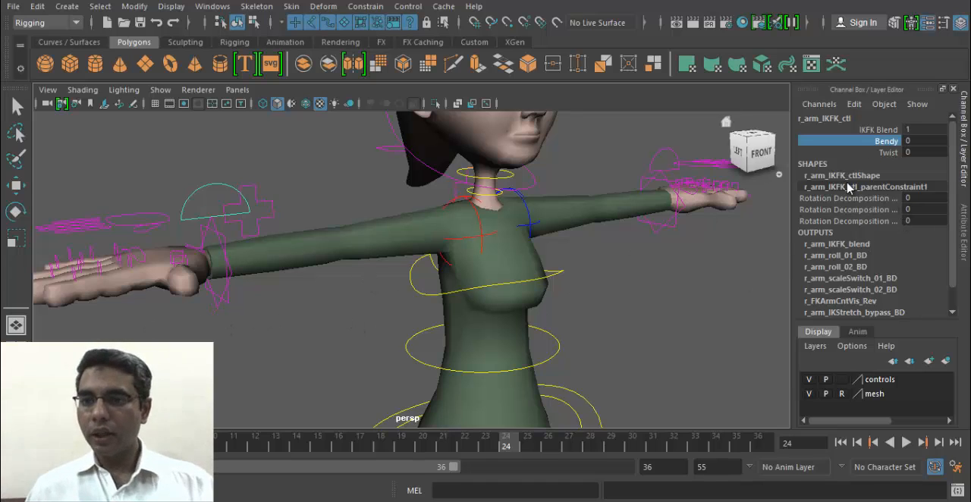
pyautogui.moveTo(465, 320); pyautogui.dragTo(659, 313, button='middle')
# - Move the right arm's IK control down and forward to bend the elbow and bring the hand in front of the body
pyautogui.press('w')
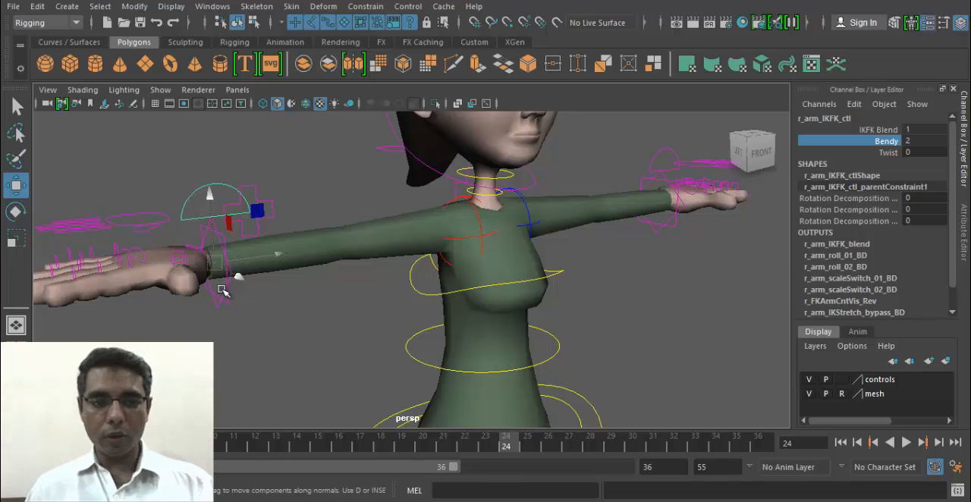
pyautogui.click(226, 296)
pyautogui.moveTo(226, 296); pyautogui.dragTo(518, 372)
pyautogui.keyDown('alt'); pyautogui.moveTo(518, 371); pyautogui.dragTo(450, 424); pyautogui.keyUp('alt')
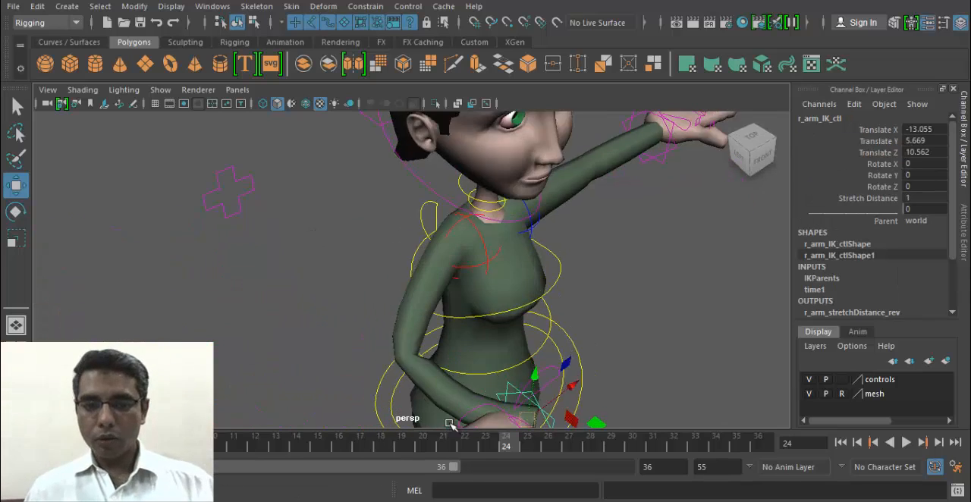
pyautogui.keyDown('alt'); pyautogui.moveTo(450, 425); pyautogui.dragTo(342, 277, button='middle'); pyautogui.keyUp('alt')
pyautogui.keyDown('alt'); pyautogui.moveTo(342, 277); pyautogui.dragTo(368, 326); pyautogui.keyUp('alt')
# - Rotate the right arm's IK control to about X 108.211, Y -55.689, Z -138.407, positioned at about X -10.532, Y 3.799, Z 3.397
pyautogui.press('e')
pyautogui.moveTo(476, 329); pyautogui.dragTo(533, 237)
pyautogui.moveTo(443, 329); pyautogui.dragTo(326, 225)
pyautogui.press('w')
pyautogui.keyDown('alt'); pyautogui.moveTo(326, 225); pyautogui.dragTo(326, 252); pyautogui.keyUp('alt')
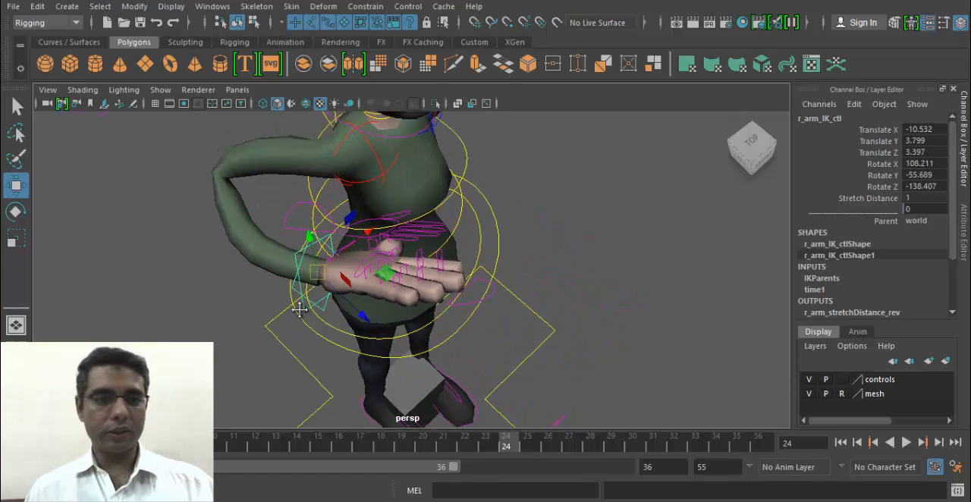
pyautogui.keyDown('alt'); pyautogui.moveTo(326, 252); pyautogui.dragTo(312, 297, button='middle'); pyautogui.keyUp('alt')
pyautogui.keyDown('alt'); pyautogui.moveTo(311, 297); pyautogui.dragTo(464, 243); pyautogui.keyUp('alt')
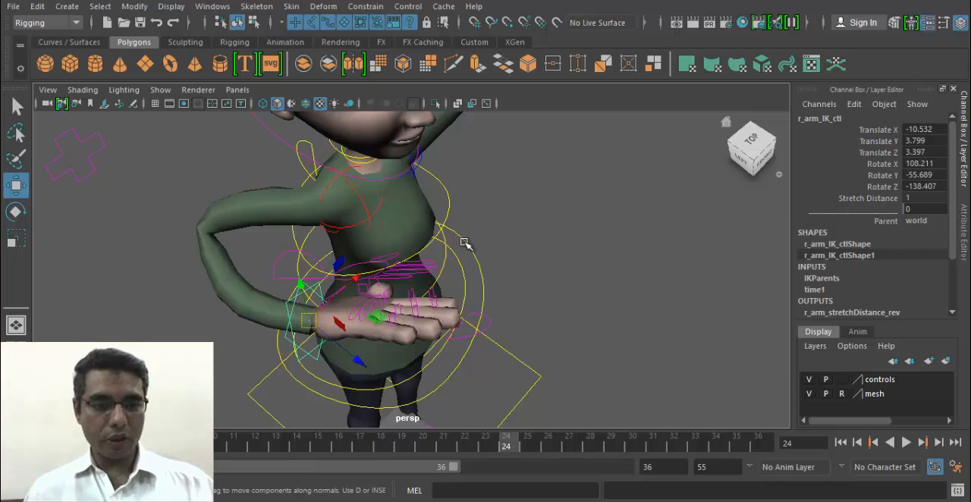